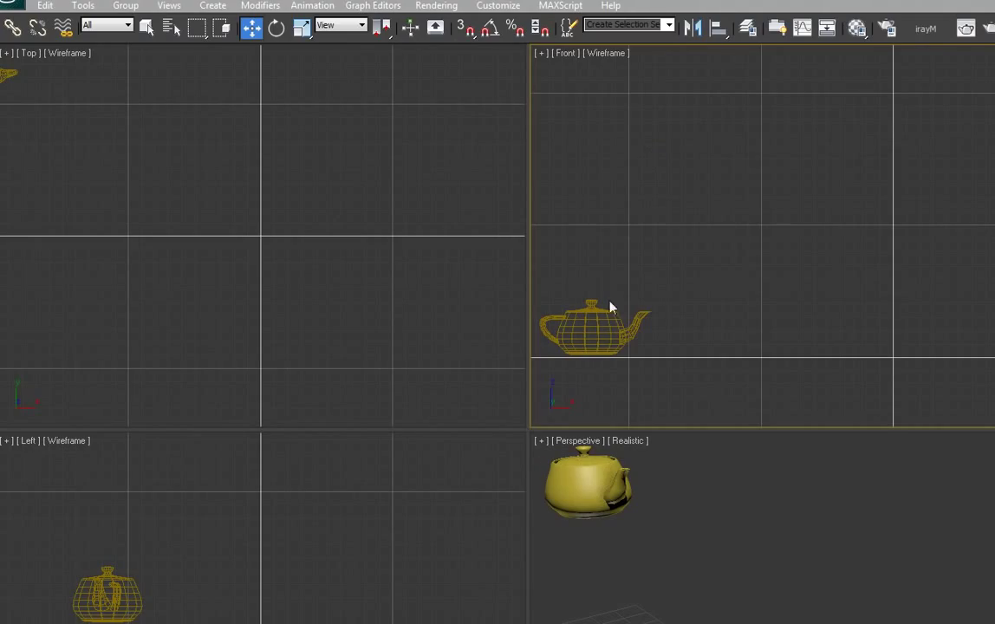
Select the teapot, maximize the Front viewport with Alt+W, and pan to raise the teapot.
click(589, 319)
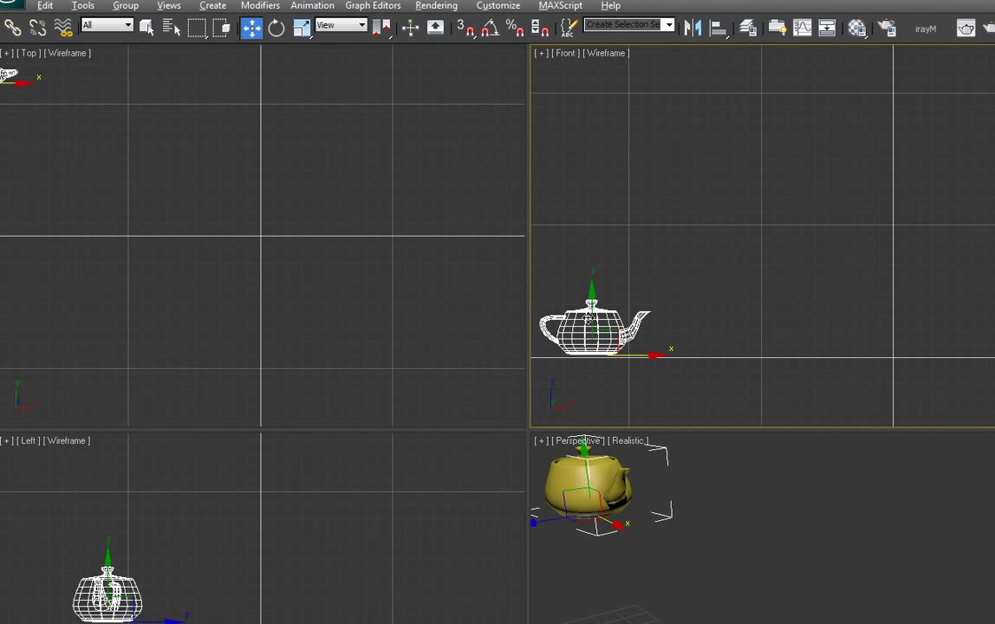
key(alt+w)
mouse_move(362, 469)
middle_down()
mouse_move(386, 421)
mouse_move(355, 438)
middle_up()
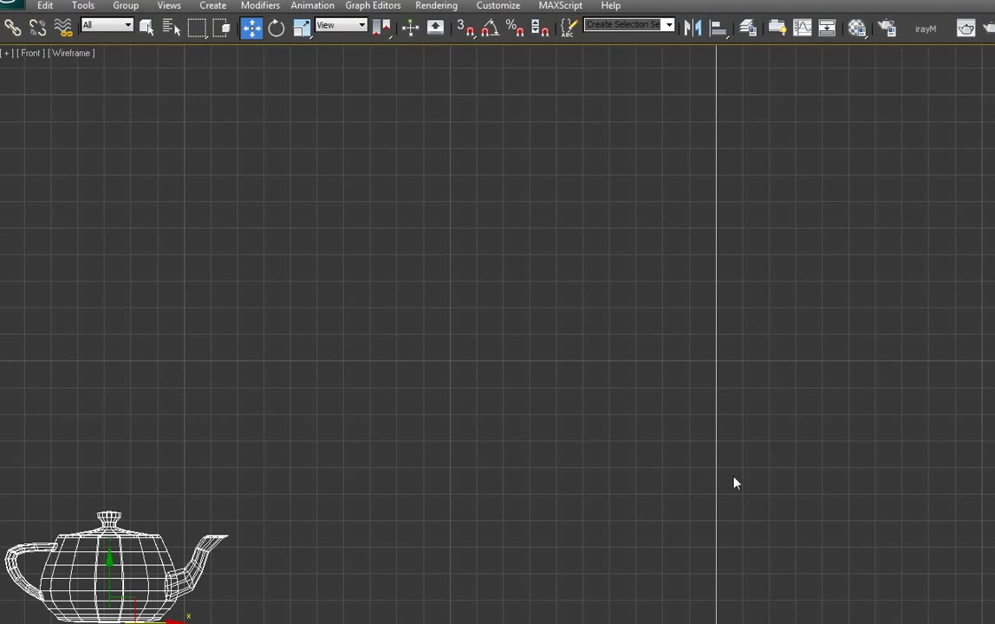
mouse_move(684, 482)
middle_down()
mouse_move(431, 469)
mouse_move(679, 499)
mouse_move(744, 475)
mouse_move(840, 478)
mouse_move(989, 365)
middle_up()
mouse_move(988, 447)
middle_down()
mouse_move(994, 475)
mouse_move(855, 553)
mouse_move(994, 287)
mouse_move(928, 510)
mouse_move(994, 364)
mouse_move(984, 444)
middle_up()
scroll(894, 486, up, 3)
mouse_move(456, 559)
middle_down()
mouse_move(520, 469)
mouse_move(482, 490)
middle_up()
scroll(433, 511, down, 2)
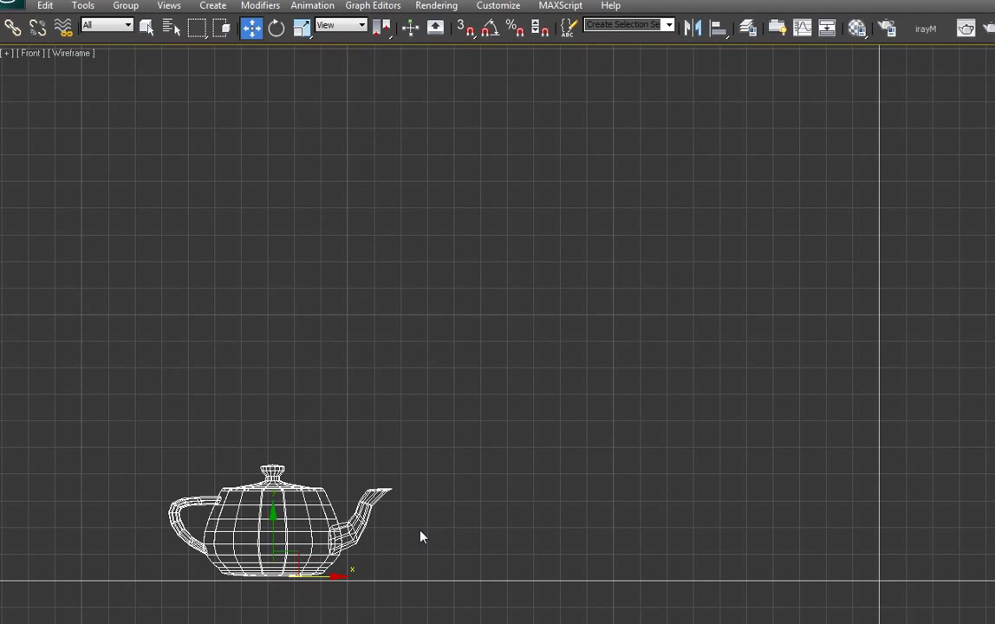
mouse_move(424, 520)
middle_down()
mouse_move(280, 560)
mouse_move(341, 482)
mouse_move(329, 561)
mouse_move(411, 498)
mouse_move(503, 566)
mouse_move(540, 515)
mouse_move(698, 559)
mouse_move(744, 513)
mouse_move(669, 562)
mouse_move(520, 495)
mouse_move(352, 513)
mouse_move(438, 391)
mouse_move(493, 411)
mouse_move(423, 542)
mouse_move(433, 623)
mouse_move(784, 493)
mouse_move(728, 553)
mouse_move(757, 557)
mouse_move(212, 570)
mouse_move(266, 533)
mouse_move(272, 546)
mouse_move(322, 564)
middle_up()
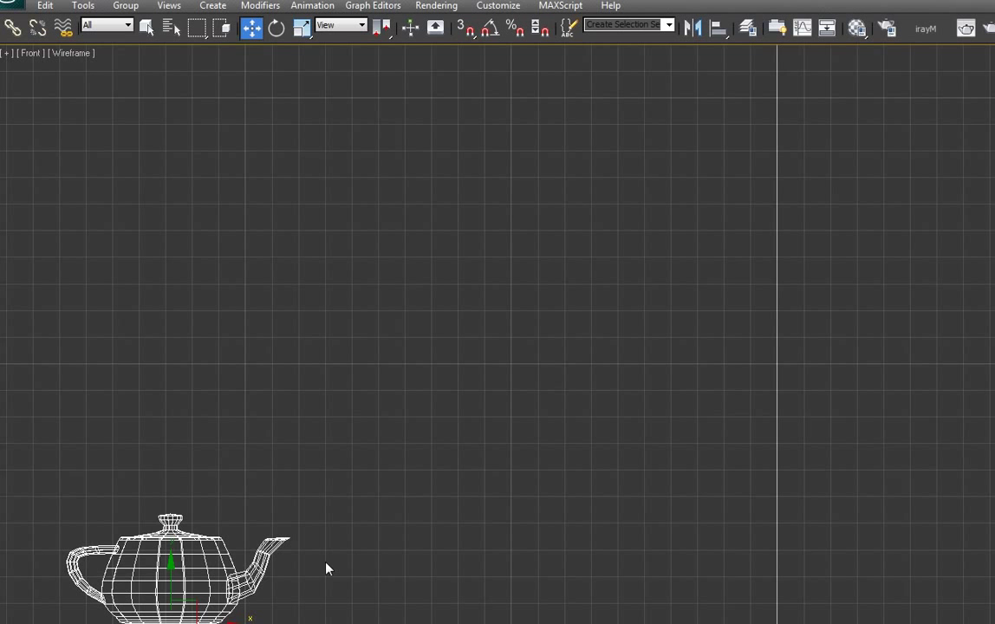
Pan the Front view sideways so the teapot shifts to the lower right.
mouse_move(376, 569)
middle_down()
mouse_move(297, 542)
mouse_move(151, 557)
mouse_move(138, 544)
mouse_move(69, 564)
mouse_move(154, 533)
mouse_move(224, 536)
mouse_move(281, 562)
mouse_move(402, 566)
mouse_move(450, 580)
mouse_move(613, 540)
mouse_move(664, 502)
mouse_move(659, 558)
mouse_move(504, 495)
mouse_move(138, 576)
mouse_move(63, 536)
mouse_move(73, 544)
mouse_move(256, 442)
mouse_move(265, 532)
mouse_move(362, 478)
mouse_move(462, 446)
mouse_move(544, 538)
mouse_move(685, 480)
mouse_move(755, 562)
mouse_move(893, 555)
mouse_move(991, 533)
mouse_move(990, 552)
mouse_move(938, 548)
middle_up()
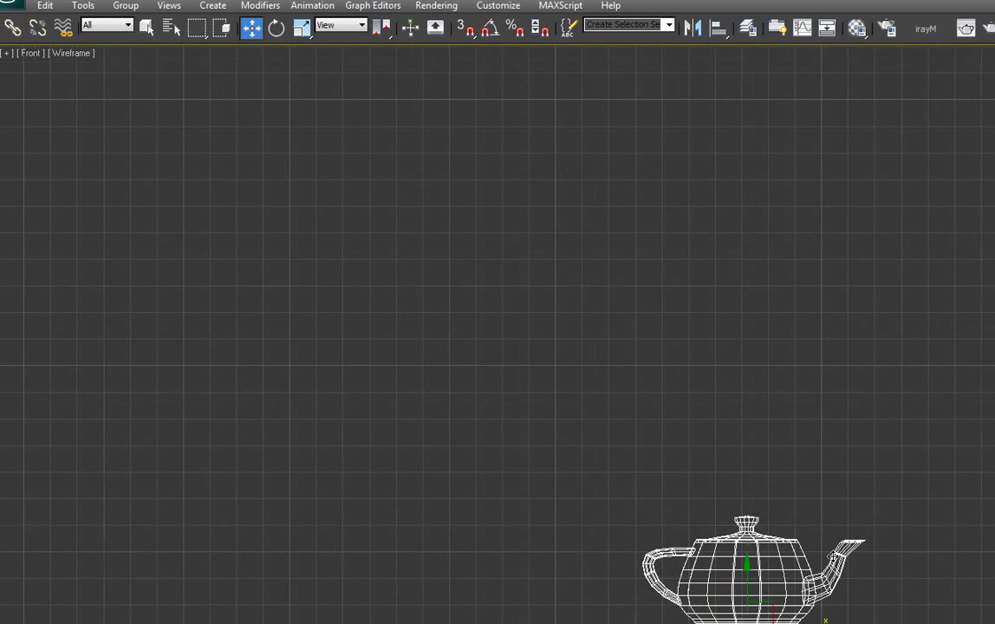
middle_drag(816, 555, 854, 527)
Rotate the teapot about its vertical axis until the spout faces left.
key(e)
mouse_move(832, 571)
mouse_down()
mouse_move(943, 577)
mouse_move(484, 529)
mouse_move(751, 569)
mouse_move(664, 576)
mouse_move(517, 562)
mouse_up()
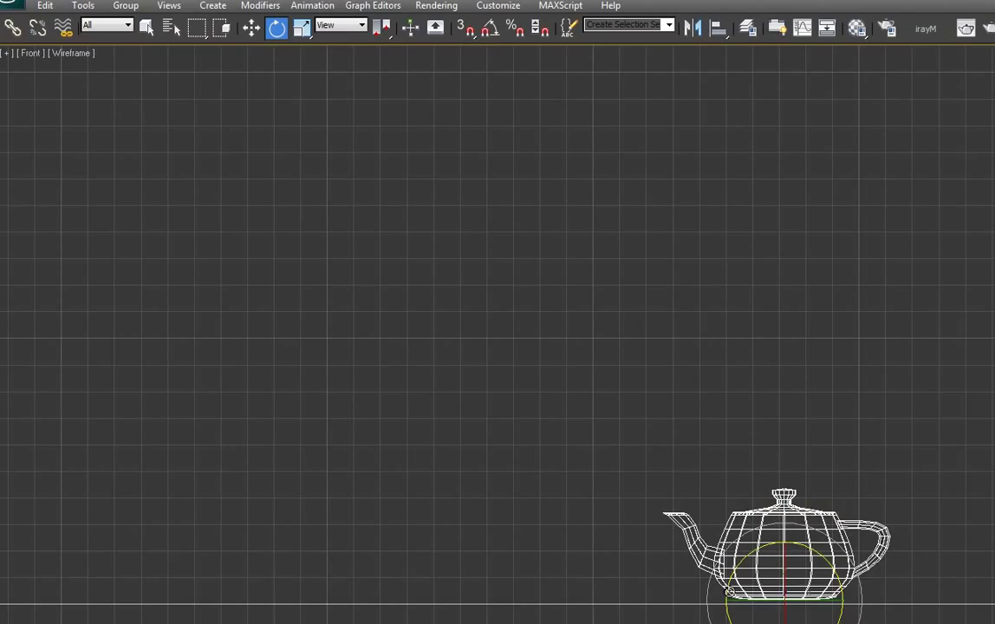
Move the teapot up, then back down and to the right in the Front view.
key(w)
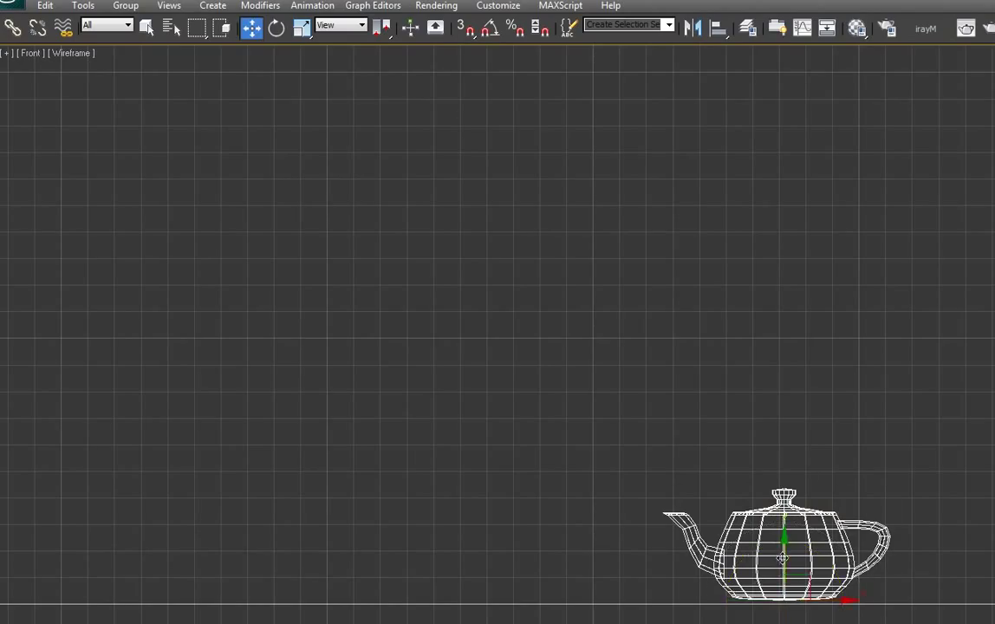
drag(700, 503, 701, 348)
mouse_move(782, 400)
mouse_down()
mouse_move(807, 451)
mouse_move(789, 431)
mouse_move(802, 467)
mouse_move(750, 395)
mouse_move(748, 416)
mouse_move(800, 463)
mouse_move(799, 588)
mouse_up()
mouse_move(922, 570)
middle_down()
mouse_move(893, 310)
mouse_move(813, 426)
mouse_move(828, 433)
mouse_move(838, 348)
middle_up()
Tilt the teapot about 48° counter-clockwise, move it lower, and pan the view left.
key(e)
mouse_move(747, 349)
mouse_down()
mouse_move(709, 295)
mouse_move(726, 310)
mouse_move(738, 290)
mouse_move(709, 286)
mouse_move(735, 288)
mouse_move(784, 346)
mouse_move(777, 334)
mouse_up()
key(w)
mouse_move(797, 299)
middle_down()
mouse_move(775, 499)
mouse_move(788, 491)
mouse_move(585, 553)
mouse_move(507, 482)
mouse_move(379, 504)
mouse_move(429, 531)
mouse_move(400, 531)
middle_up()
key(e)
mouse_move(311, 513)
mouse_down()
mouse_move(358, 586)
mouse_move(373, 520)
mouse_up()
key(w)
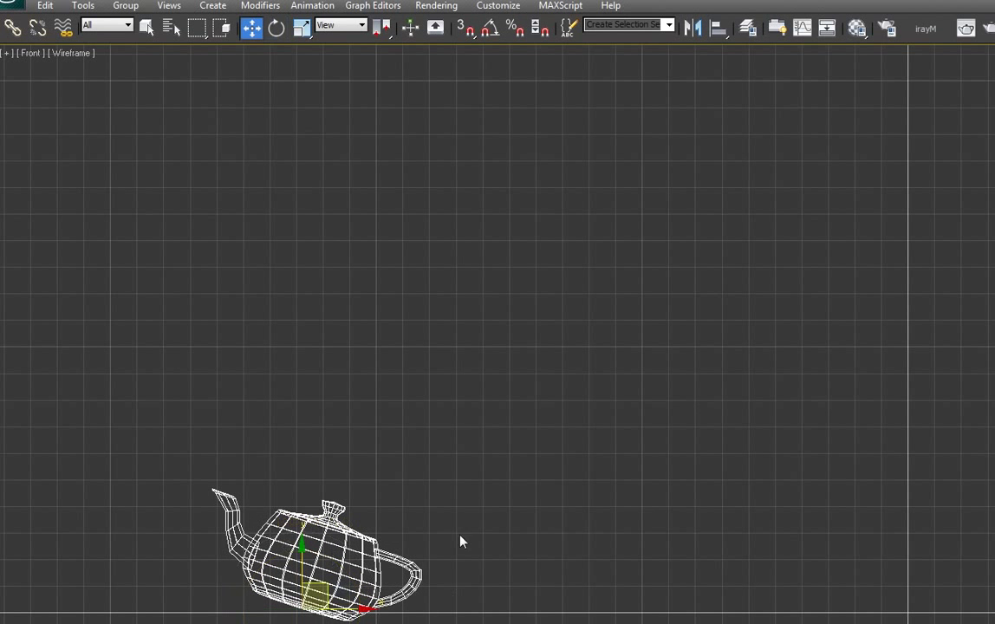
mouse_move(688, 566)
middle_down()
mouse_move(660, 541)
mouse_move(529, 540)
mouse_move(211, 568)
middle_up()
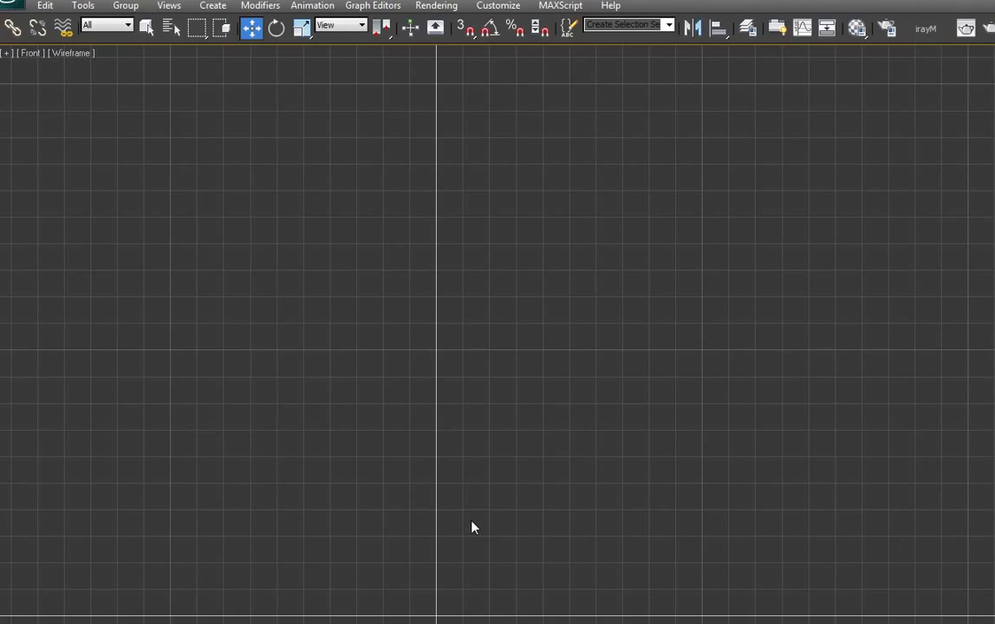
mouse_move(39, 496)
middle_down()
mouse_move(362, 532)
mouse_move(220, 532)
mouse_move(382, 506)
mouse_move(863, 506)
mouse_move(451, 551)
mouse_move(444, 491)
mouse_move(439, 506)
middle_up()
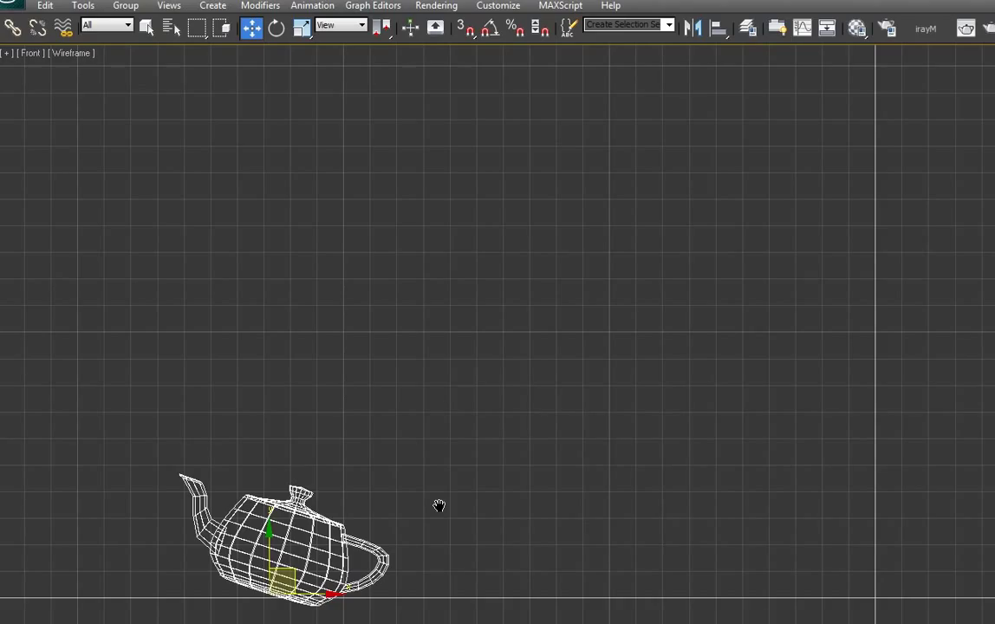
mouse_move(367, 566)
middle_down()
mouse_move(333, 564)
mouse_move(321, 524)
middle_up()
scroll(320, 524, up, 2)
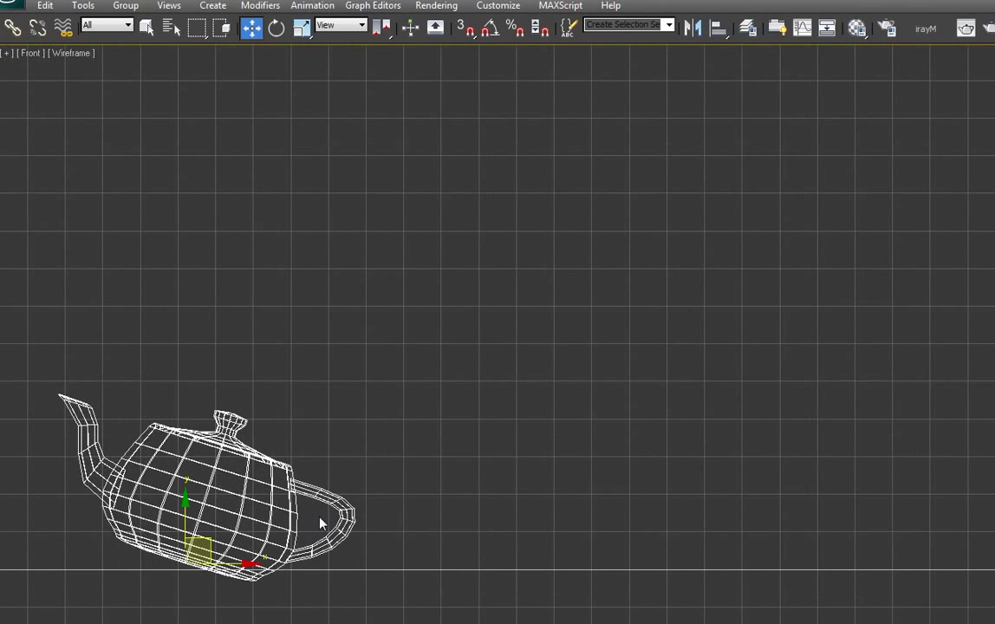
scroll(320, 522, down, 2)
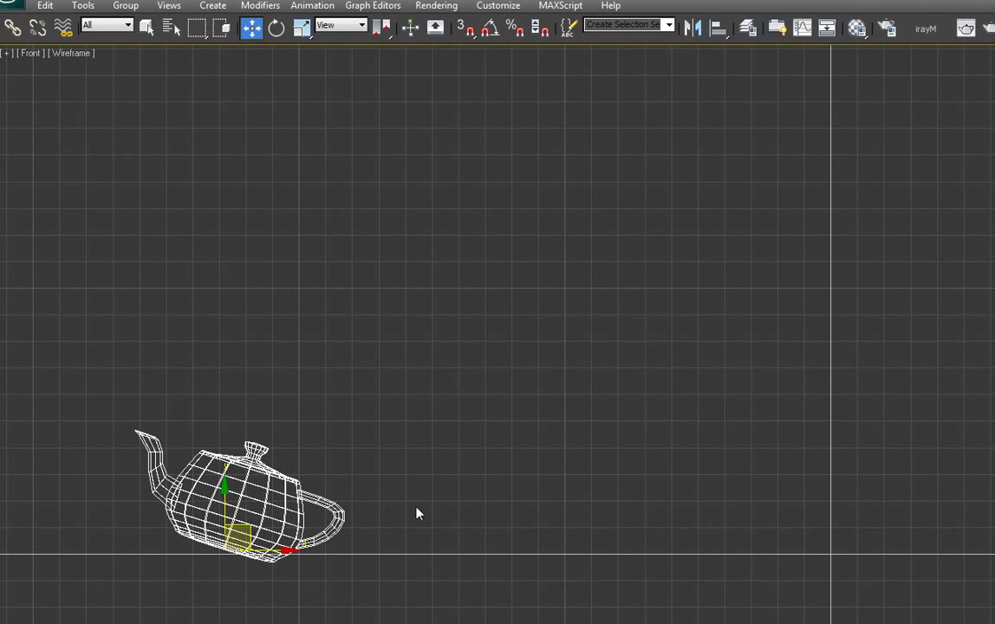